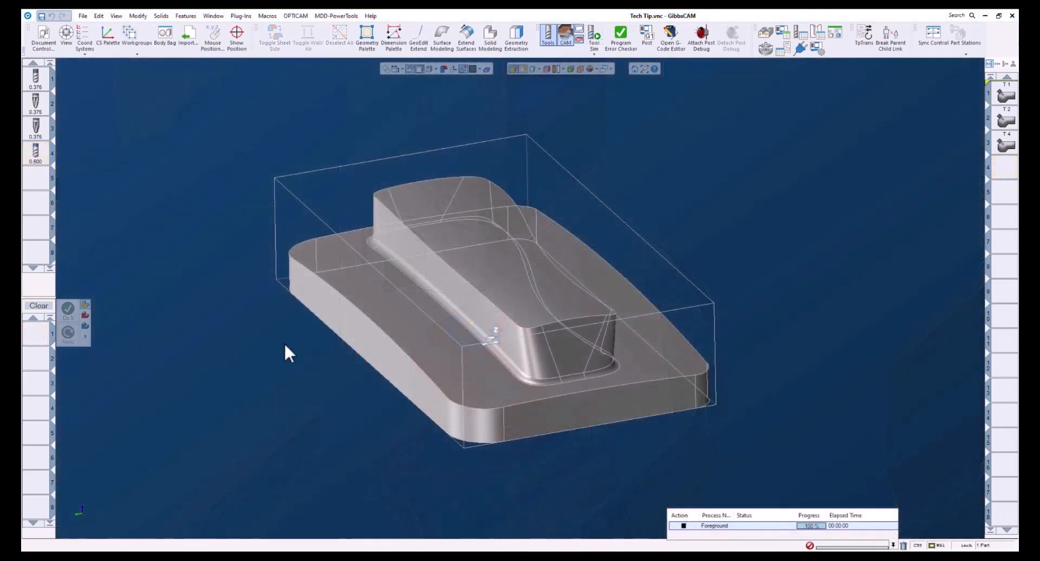
- Open the first 5-axis operation and review its surface path pattern and maximum stepover
left_click(377, 386)
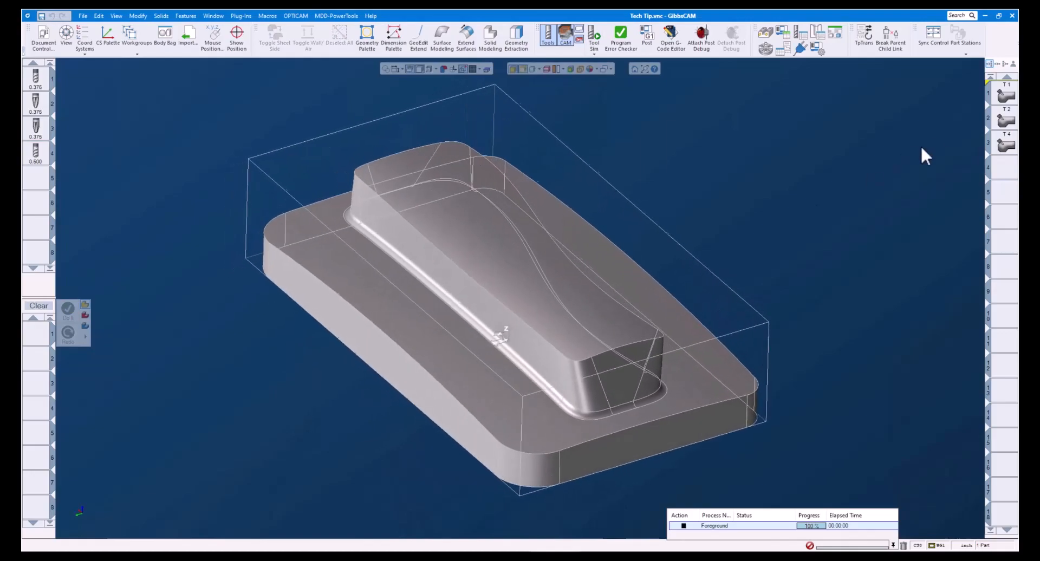
left_click(1006, 96)
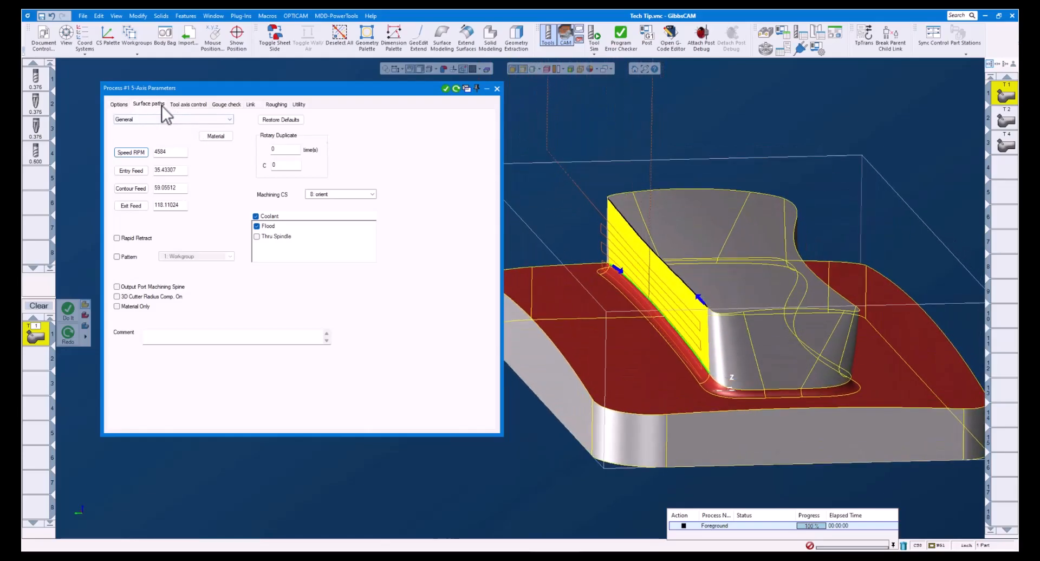
left_click(157, 104)
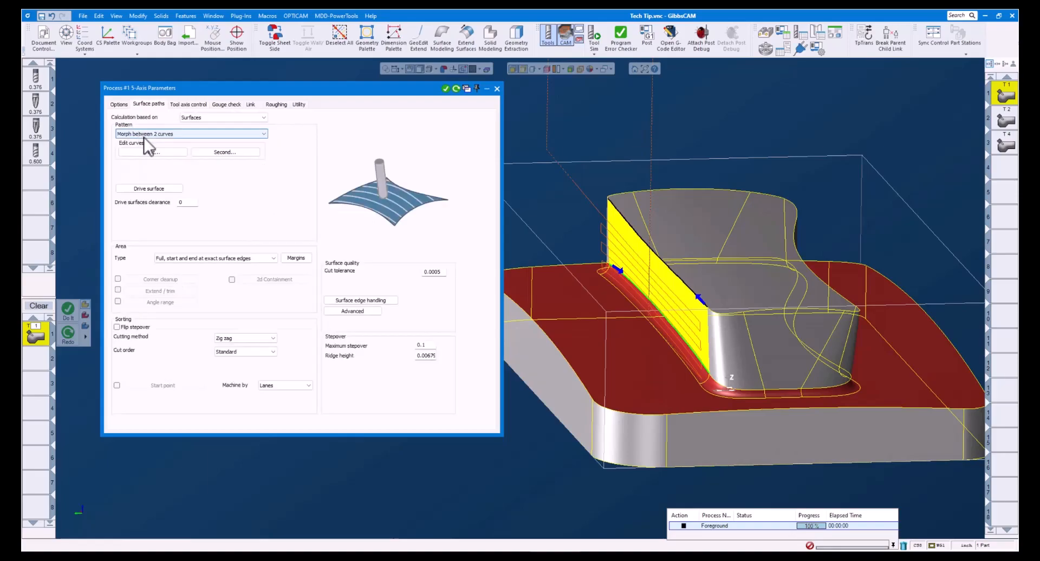
left_click(428, 345)
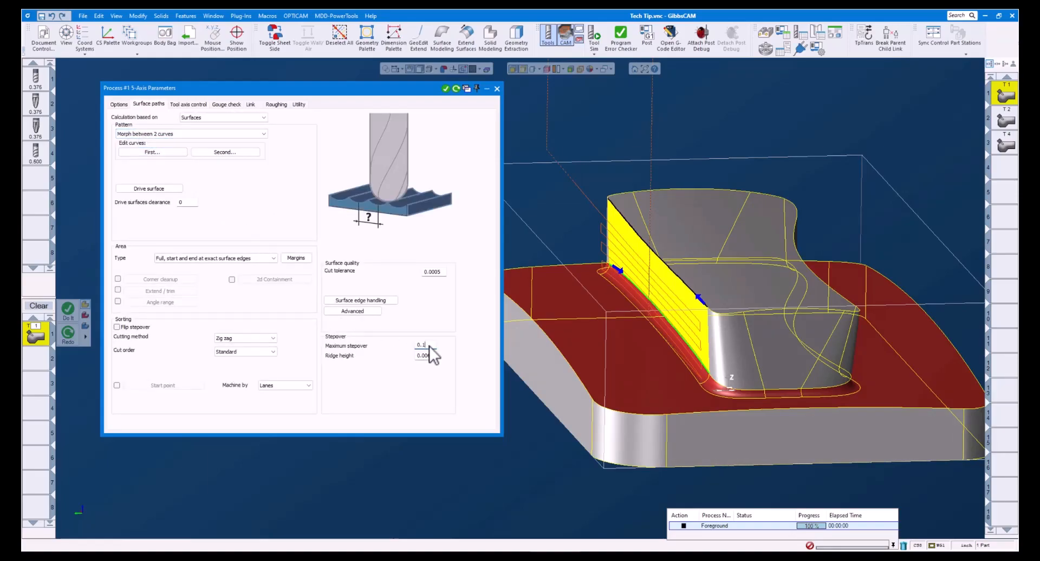
- Review the first operation's side tilt angle settings and set its side tilt to be defined by Contact point
left_click(189, 103)
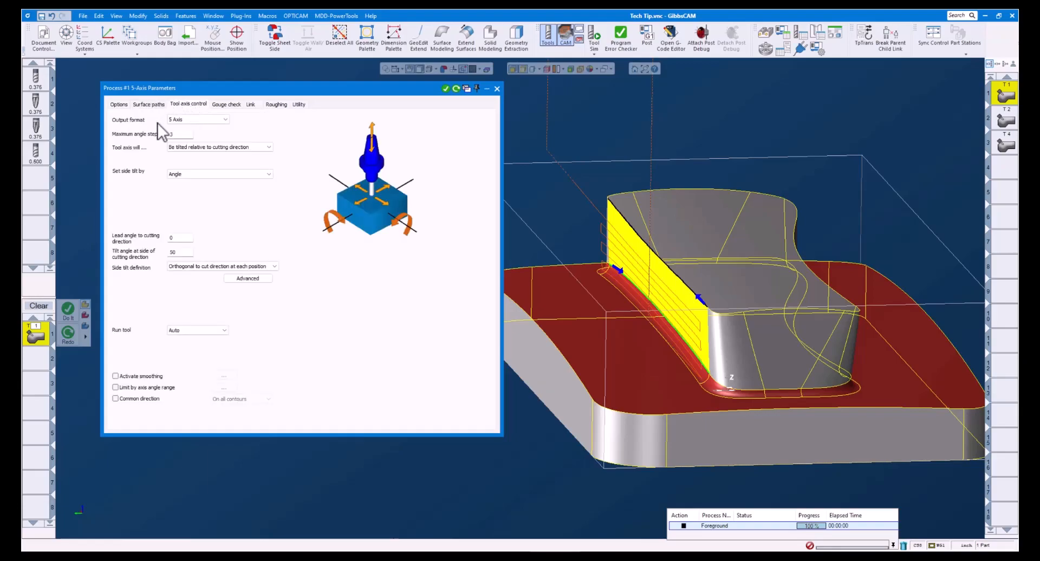
left_click(180, 174)
left_click(183, 175)
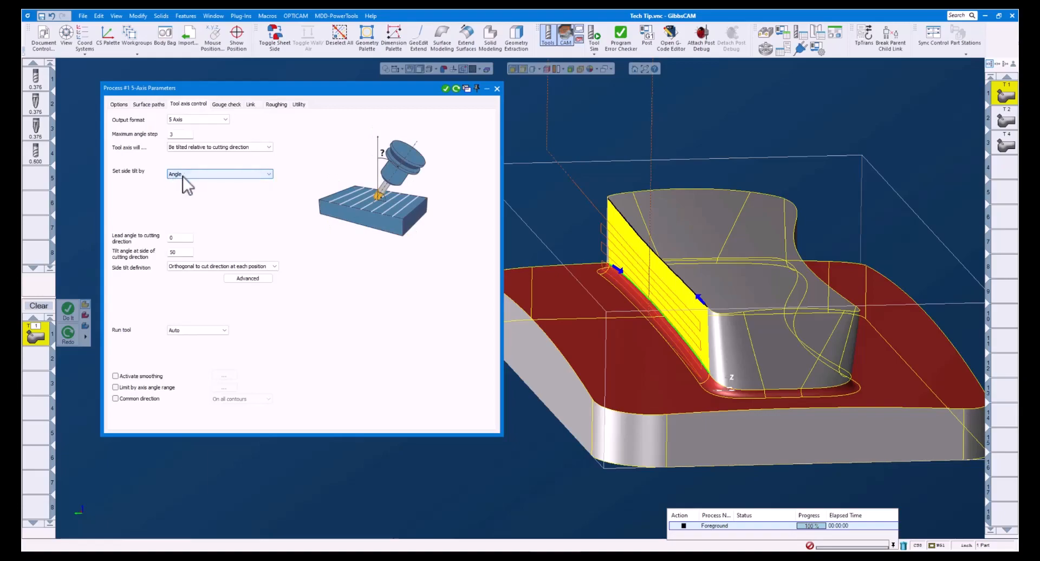
left_click(183, 252)
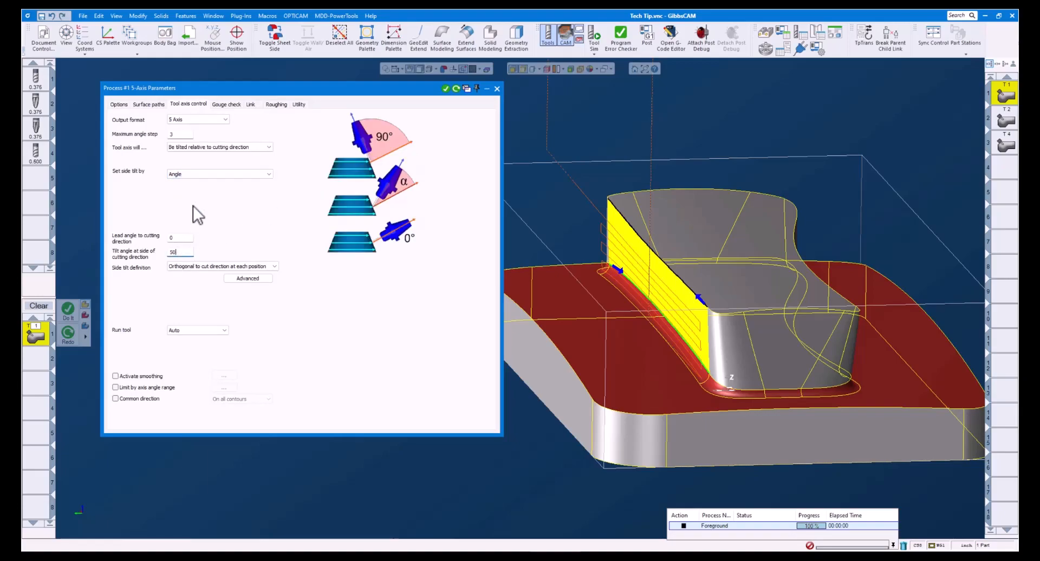
left_click(195, 174)
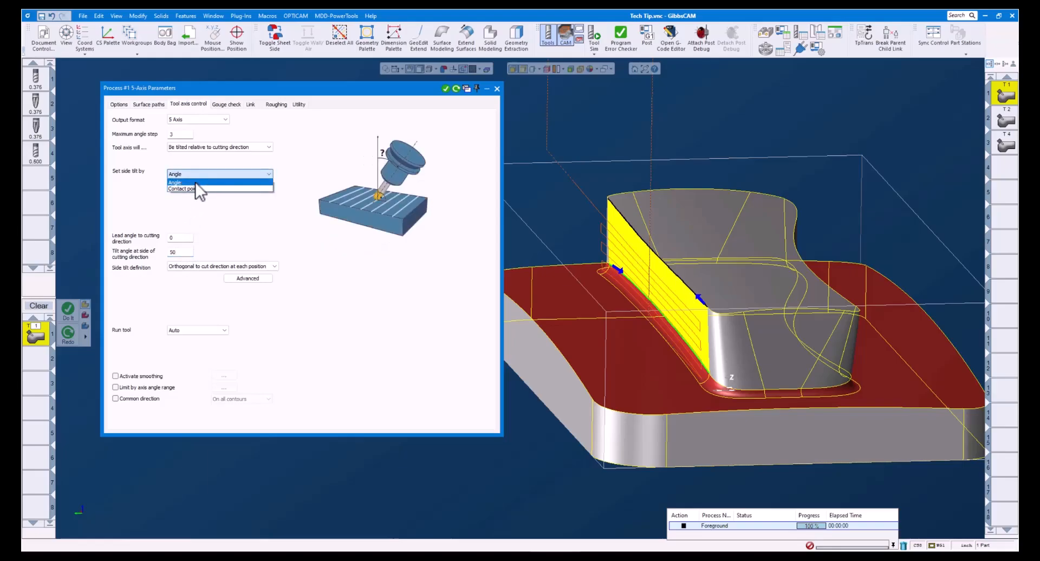
left_click(196, 188)
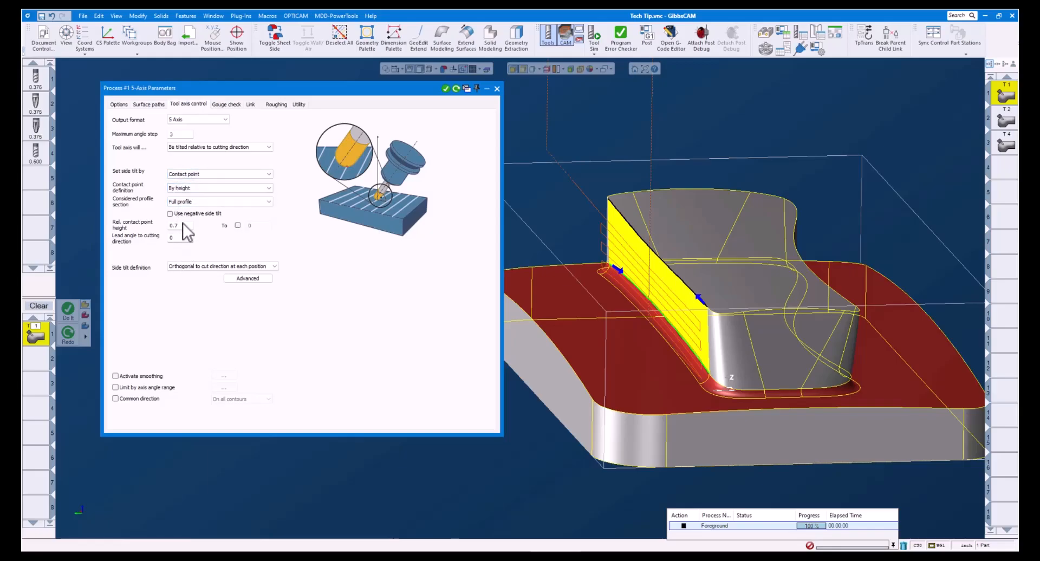
- Set the contact point definition to By line parameter and the considered profile section to Tip Radius
left_click(184, 189)
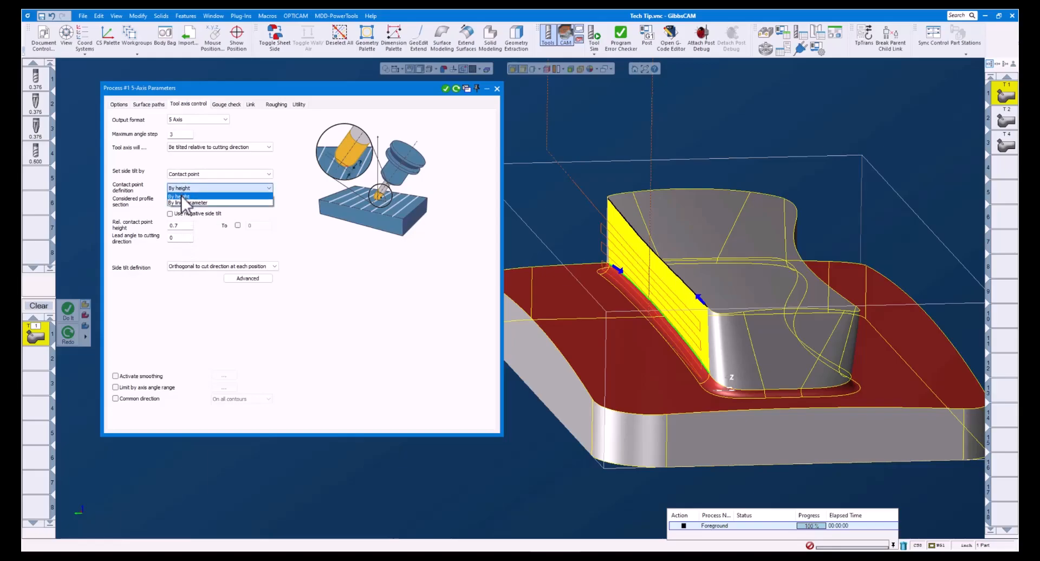
left_click(183, 202)
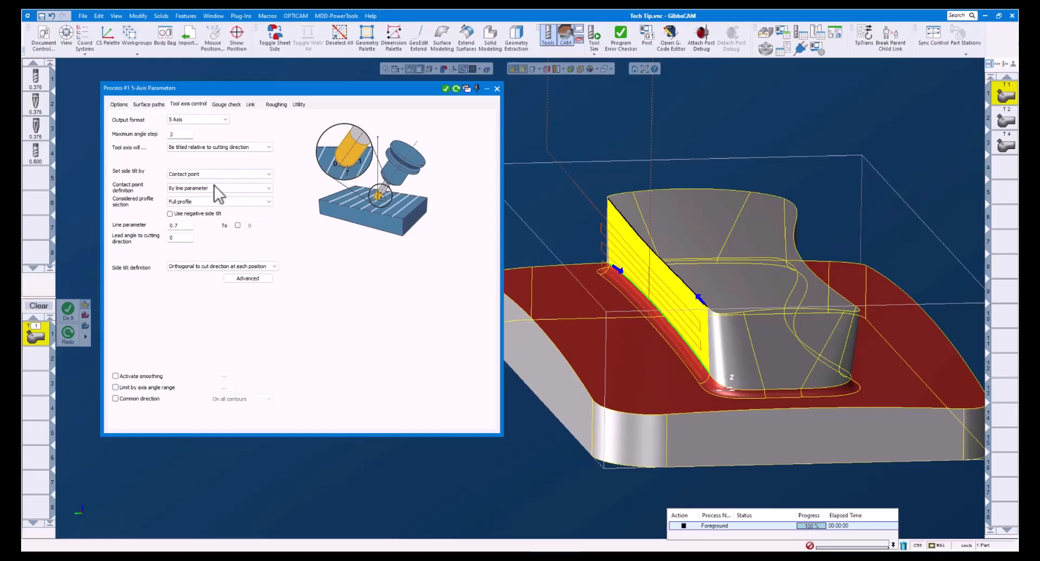
left_click(199, 203)
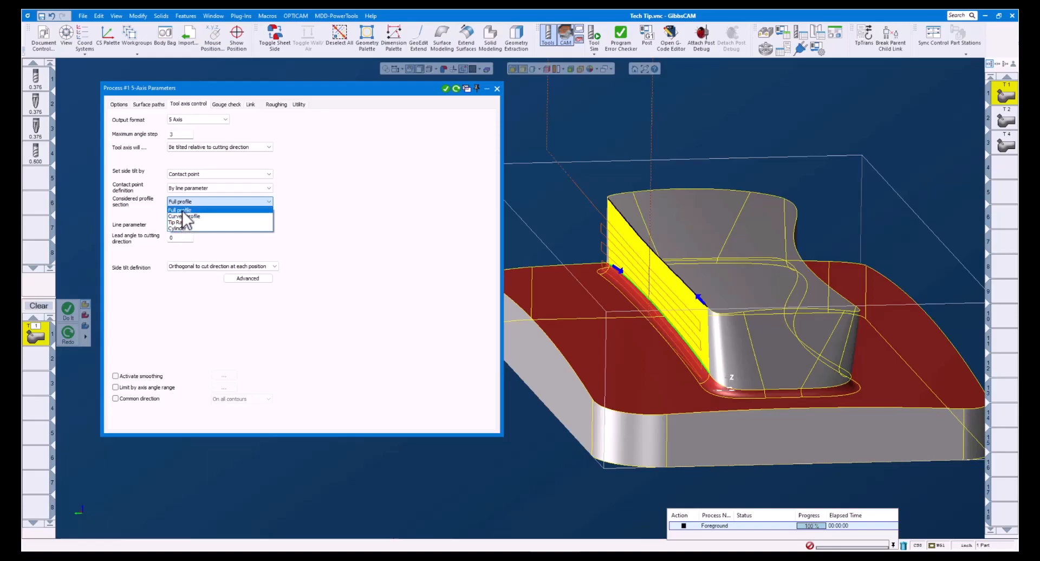
left_click(183, 223)
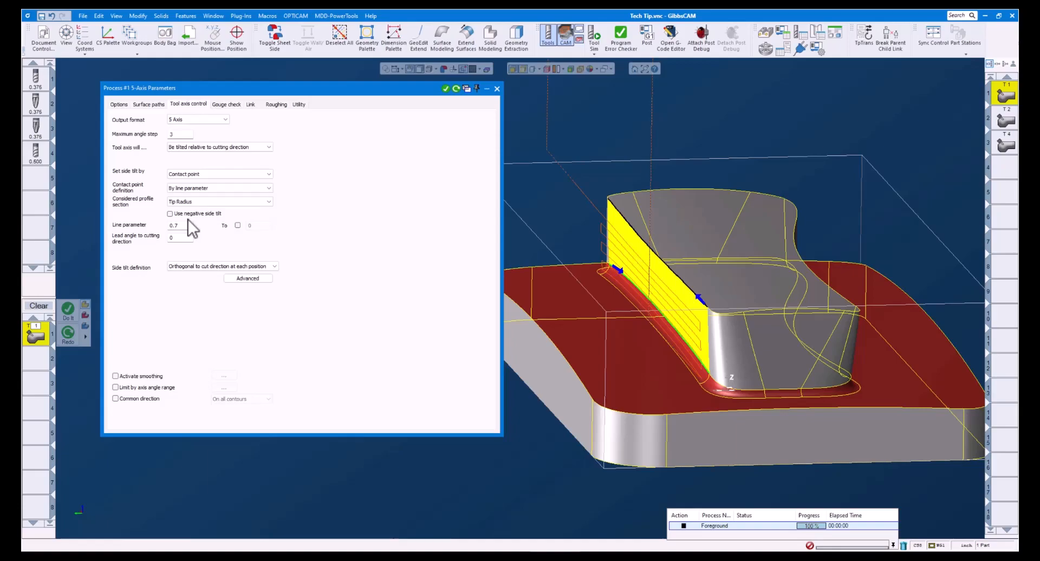
- Regenerate the first operation's toolpath with a line parameter of 0.7 and close its parameters
left_click(183, 226)
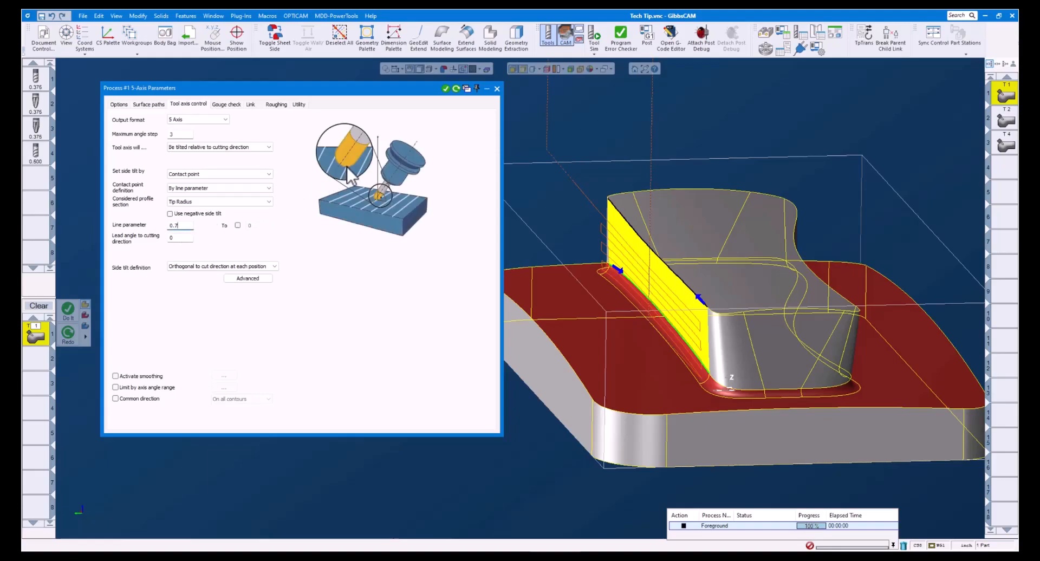
left_click_drag(182, 226, 168, 226)
left_click(457, 89)
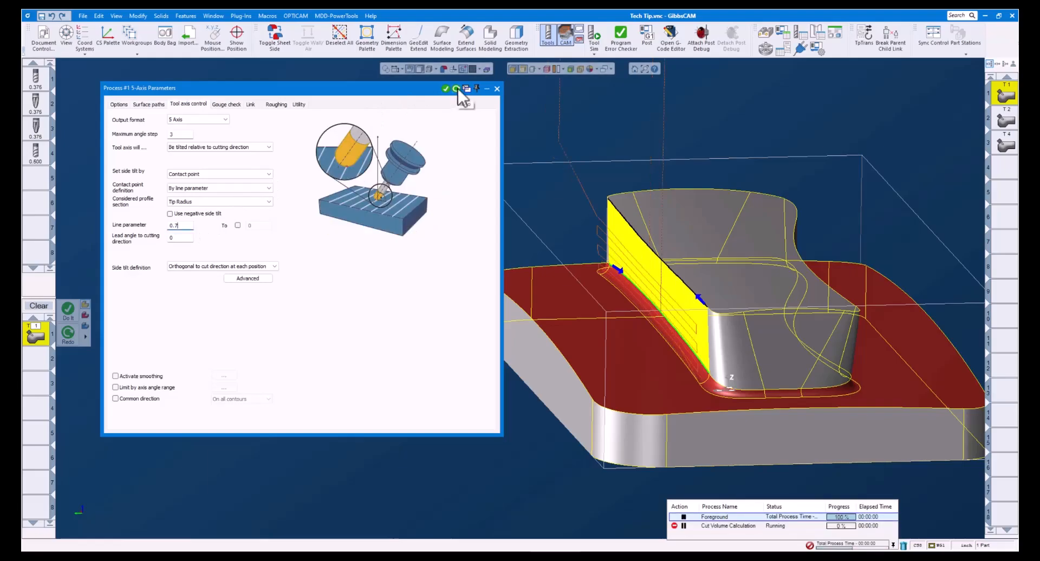
left_click(497, 88)
- Simulate the first operation to inspect the ball end mill's tilt against the wall, and close the simulation
left_click(594, 35)
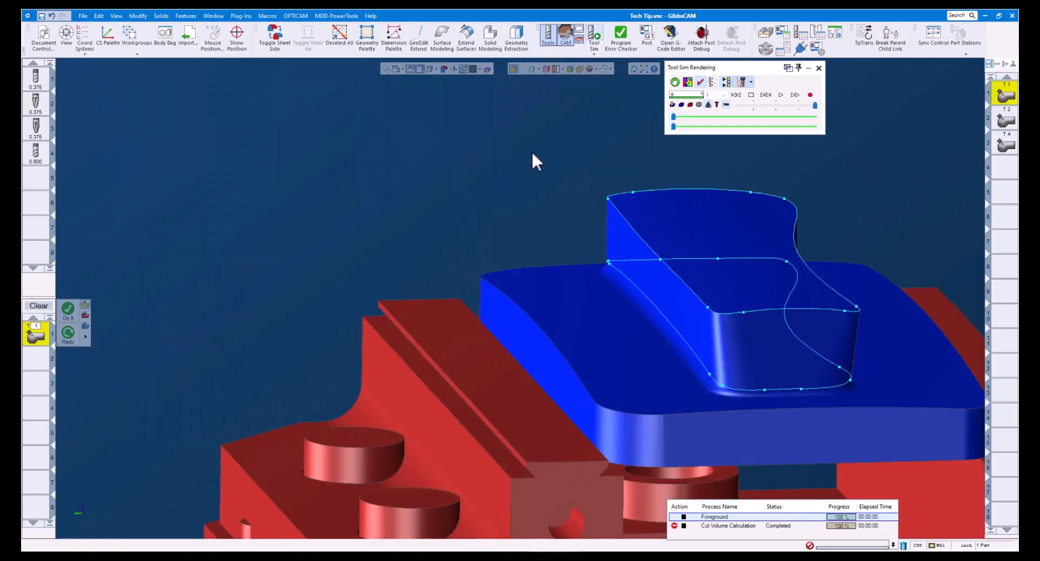
left_click_drag(675, 116, 691, 116)
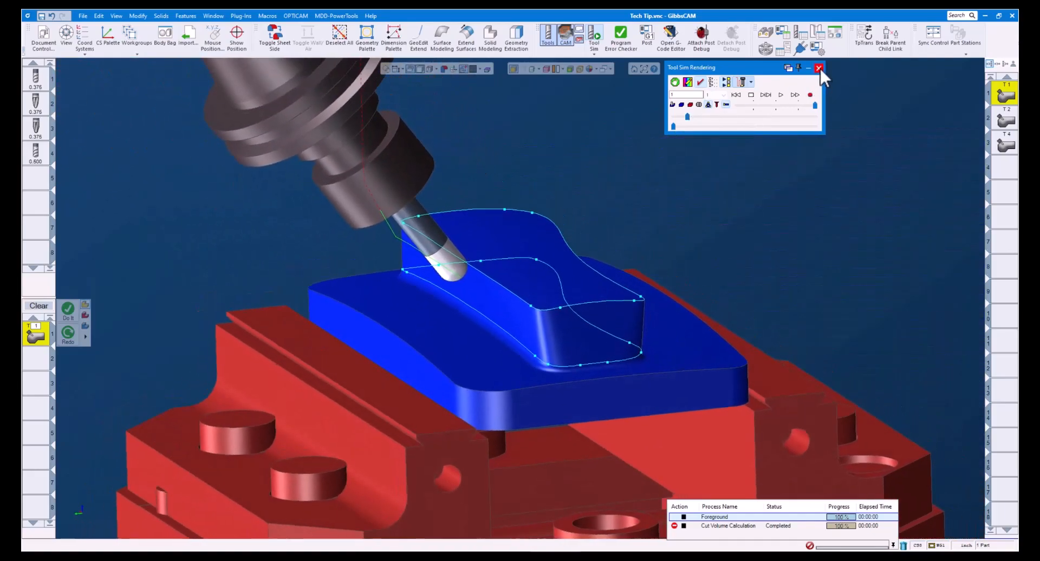
left_click(819, 68)
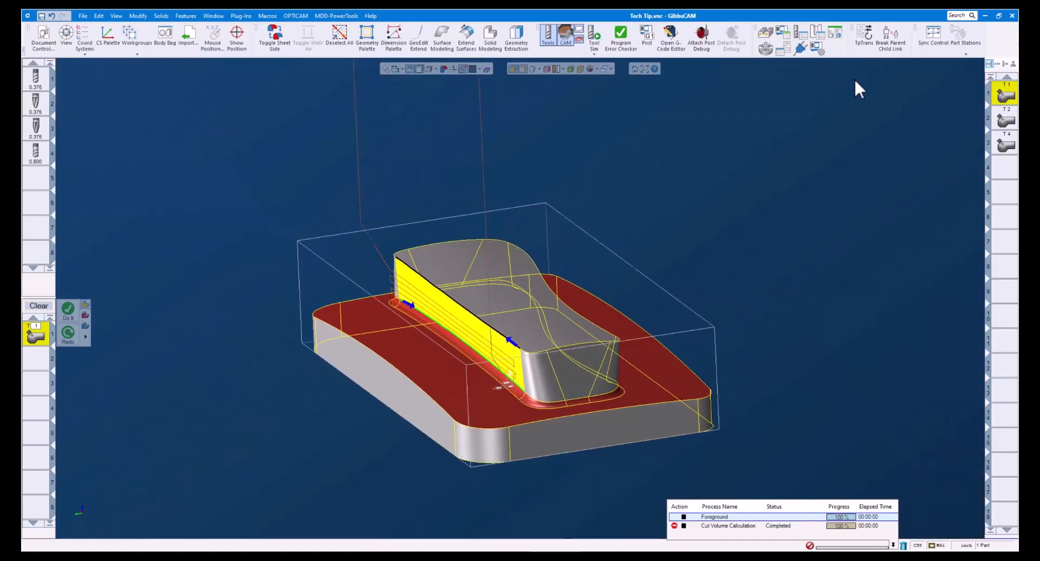
- Open the second operation with its tangent tool and inspect the tool's barrel radius and tip radius
left_click(1007, 120)
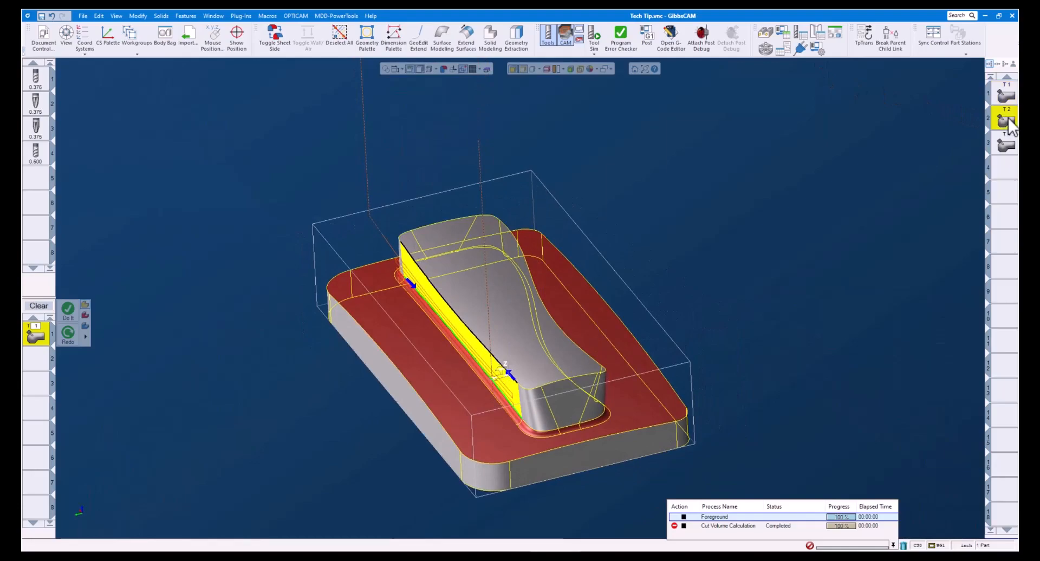
double_click(1006, 118)
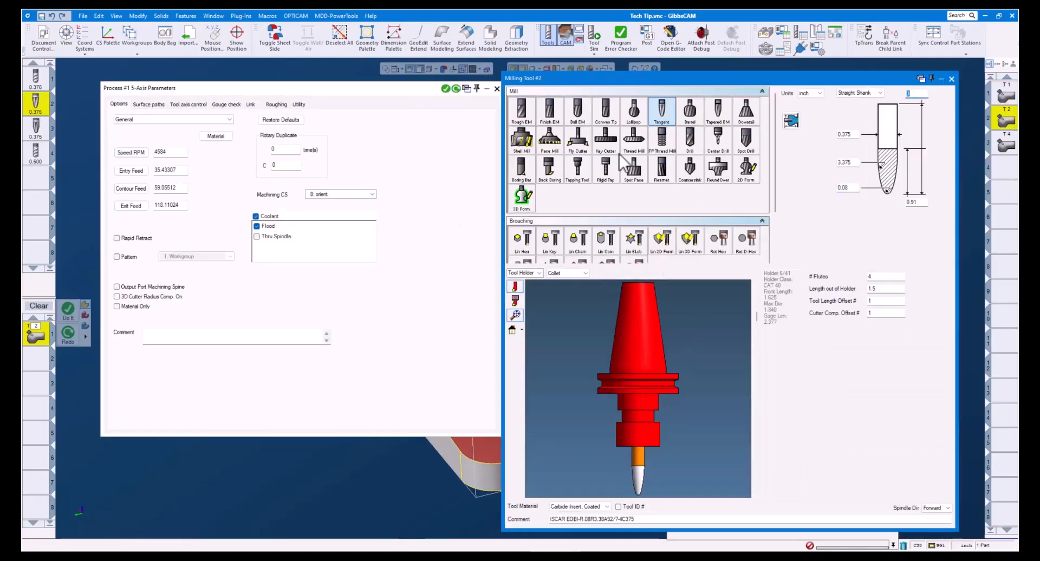
left_click(853, 162)
left_click(854, 188)
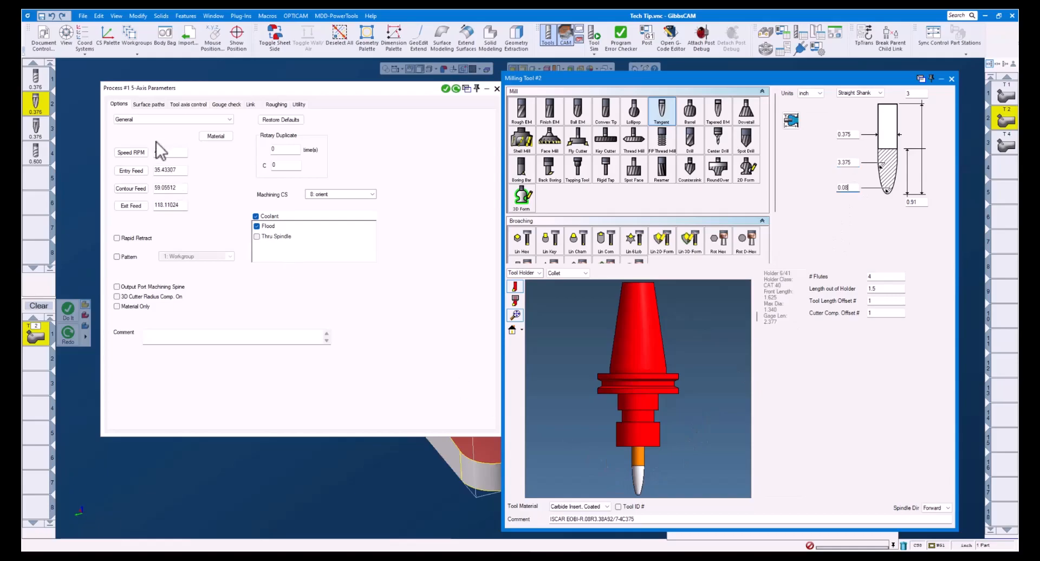
- Check the second operation's considered profile section, keeping Barrel selected, and examine the tangent tool's barrel shape up close
left_click(190, 104)
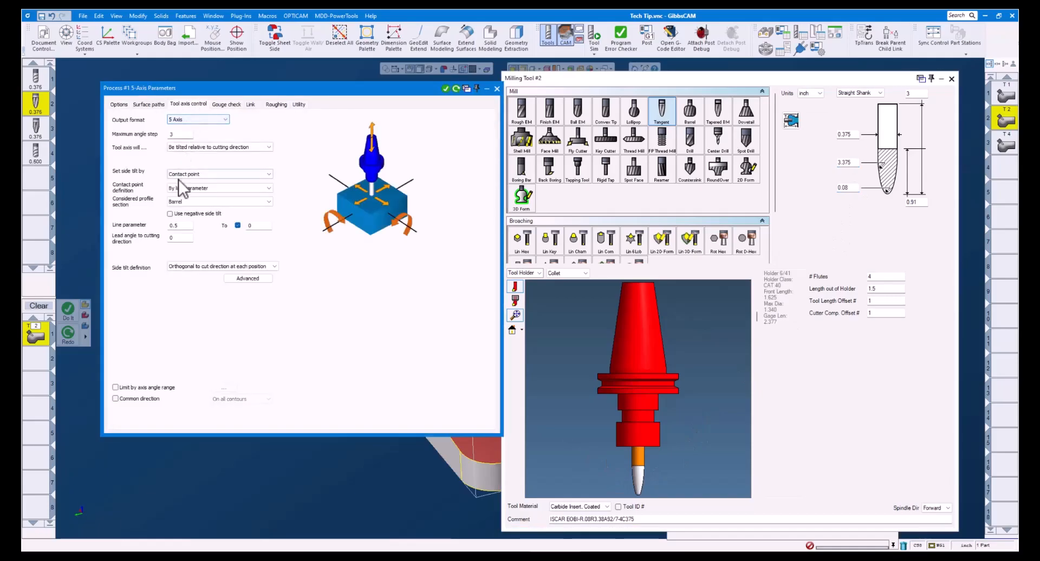
left_click(184, 201)
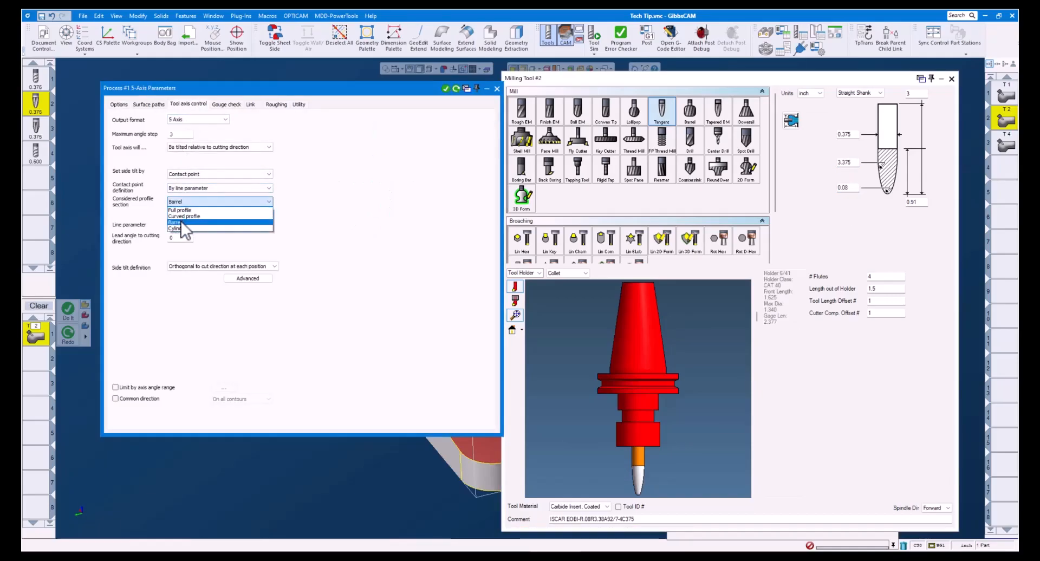
left_click(180, 221)
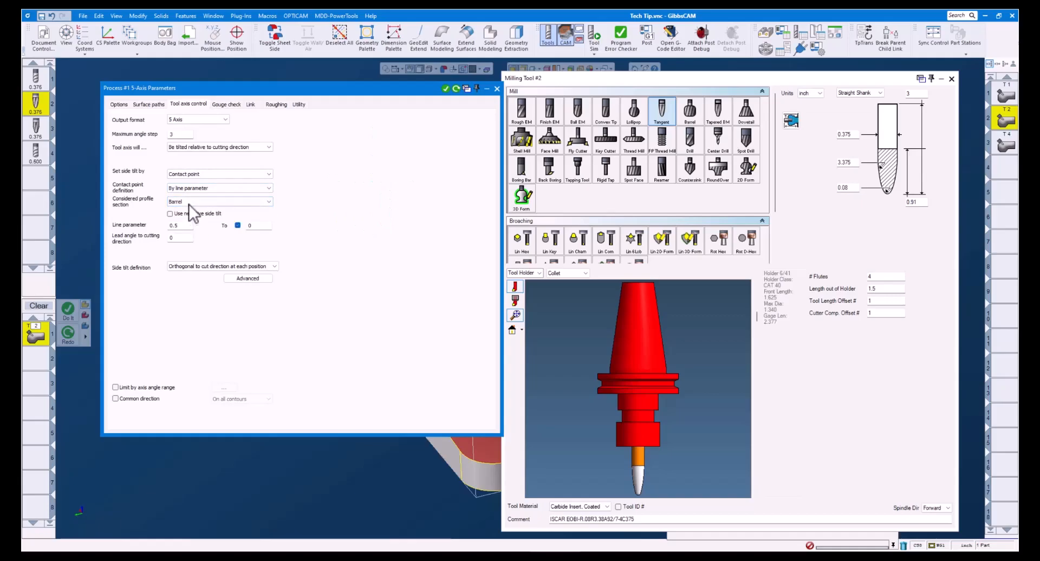
left_click(657, 498)
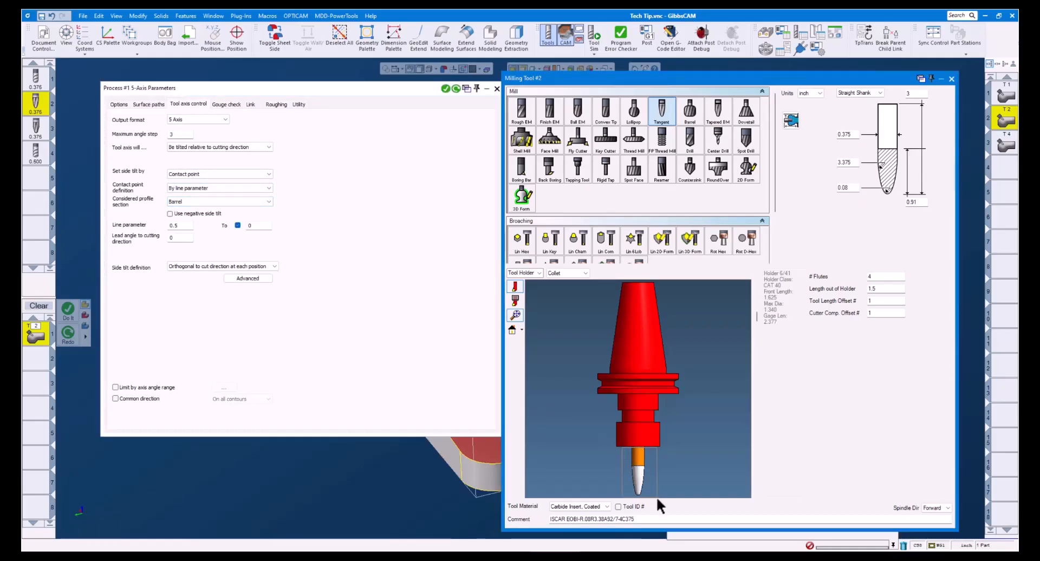
scroll(657, 499, "up", 3)
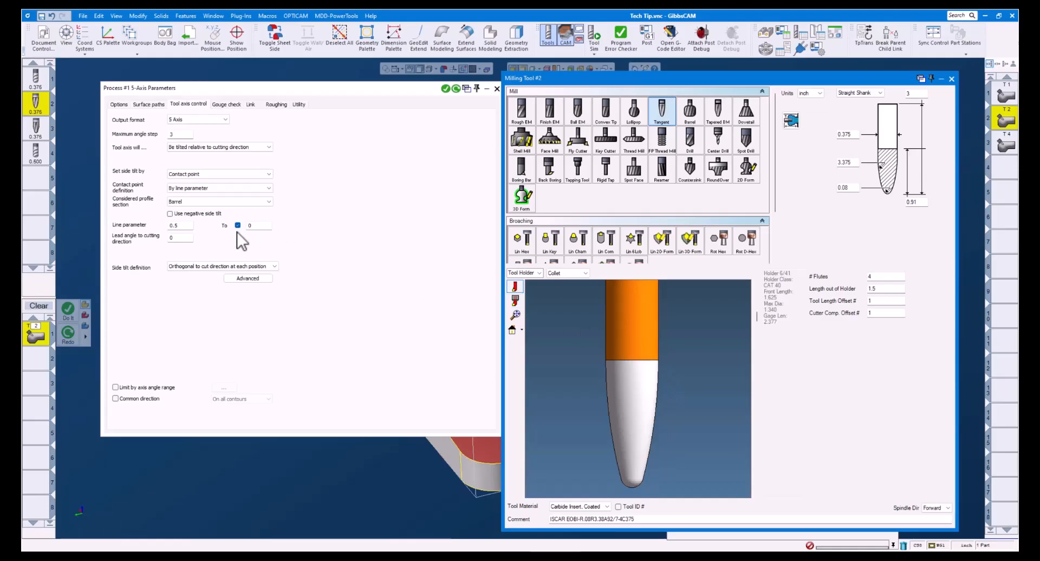
- Review the line parameter's start value, range option and end value, and close the process and tool dialogs
left_click(182, 227)
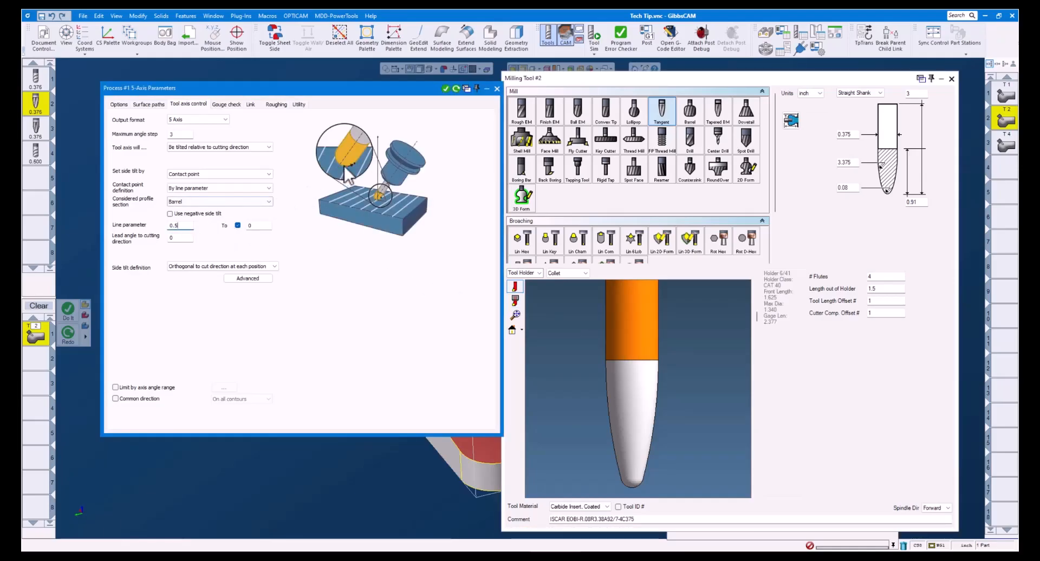
left_click(237, 226)
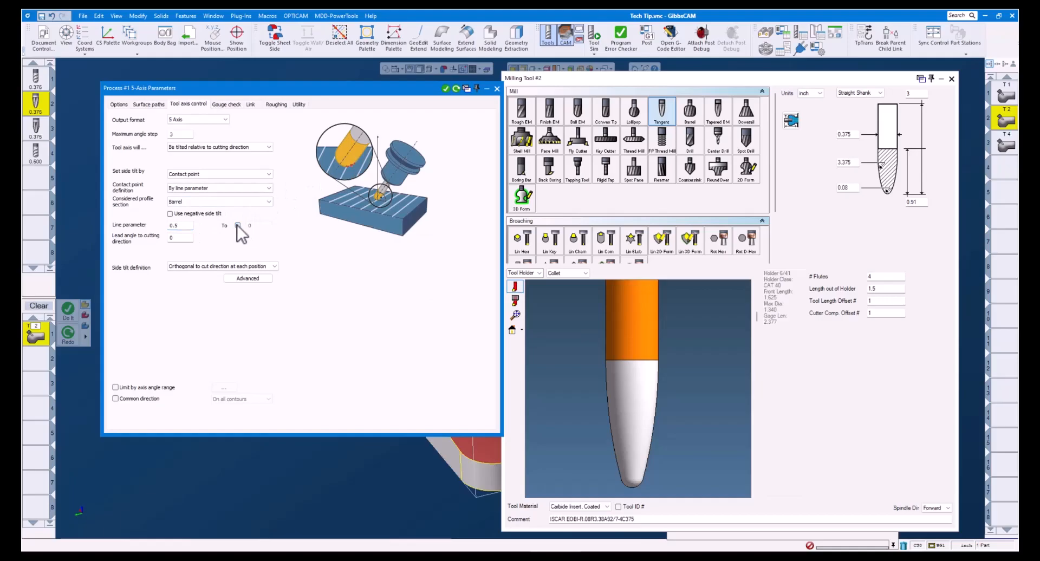
left_click(257, 226)
left_click(497, 89)
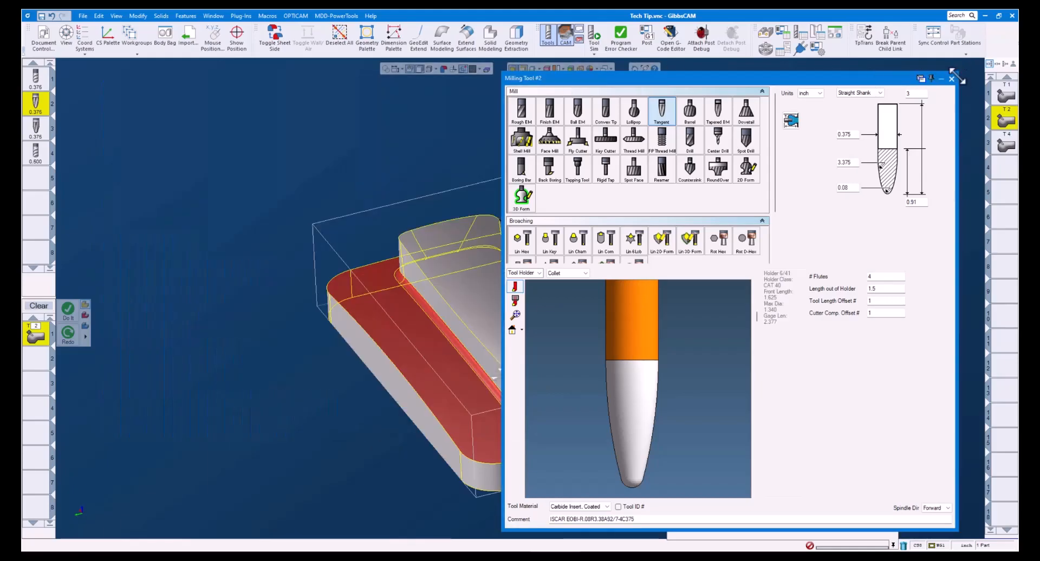
left_click(951, 78)
- Simulate the second operation, advance from the first passes to near the end, and examine where the barrel profile contacts the wall
left_click(594, 38)
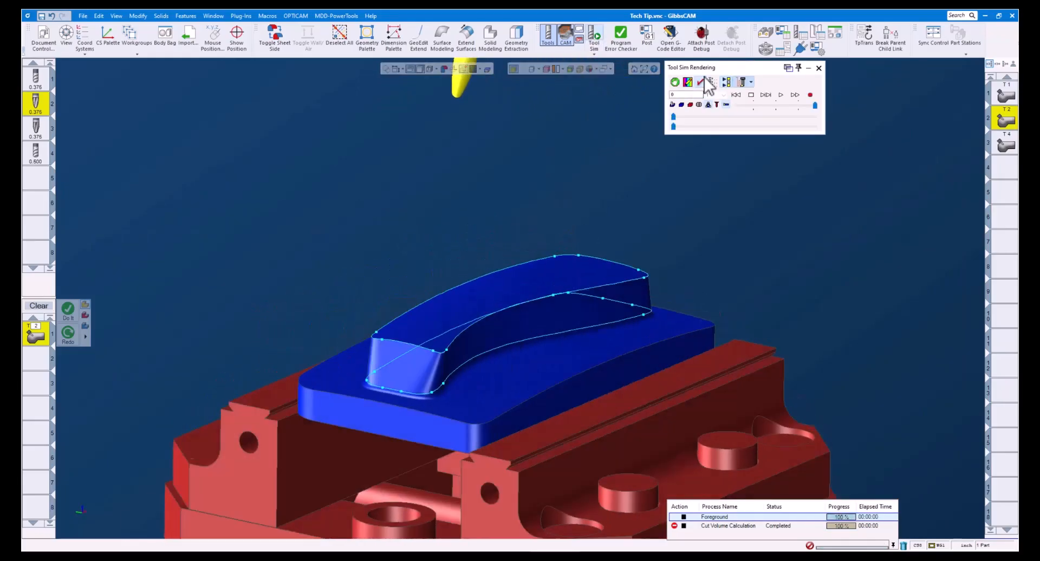
left_click_drag(674, 117, 688, 116)
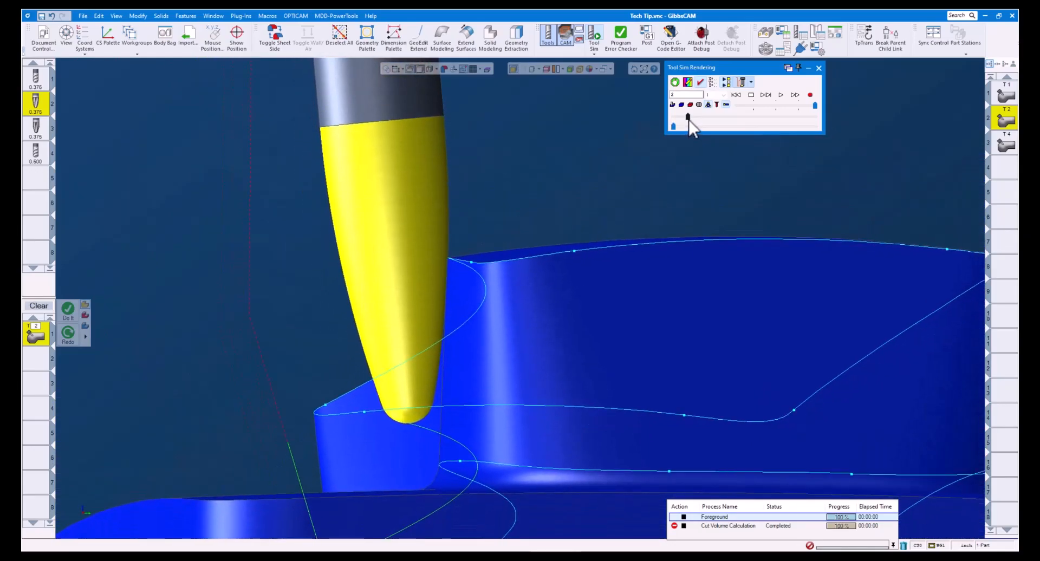
left_click_drag(693, 119, 804, 125)
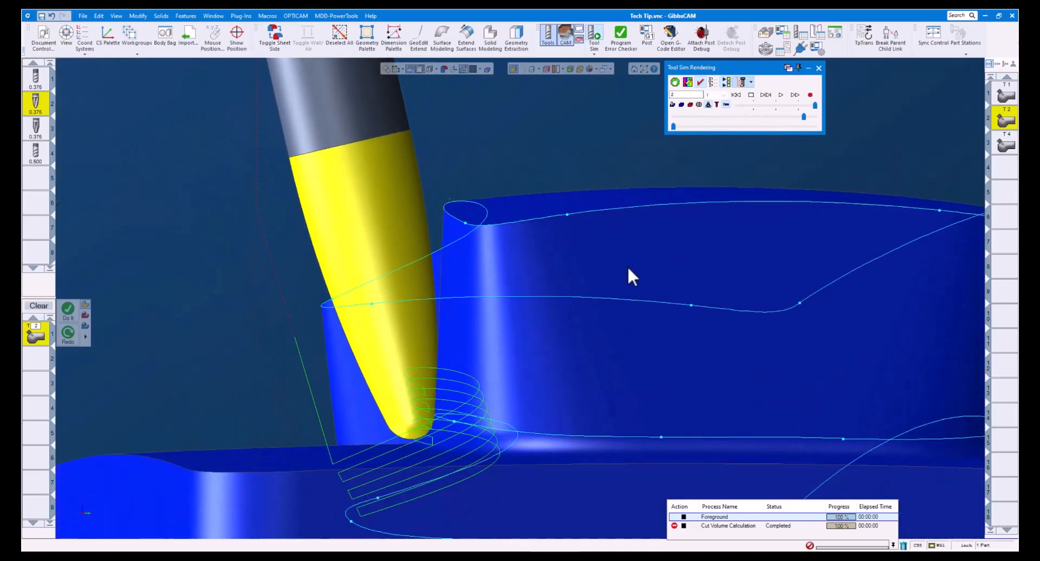
scroll(381, 407, "up", 3)
middle_click_drag(380, 408, 374, 382)
scroll(398, 399, "up", 3)
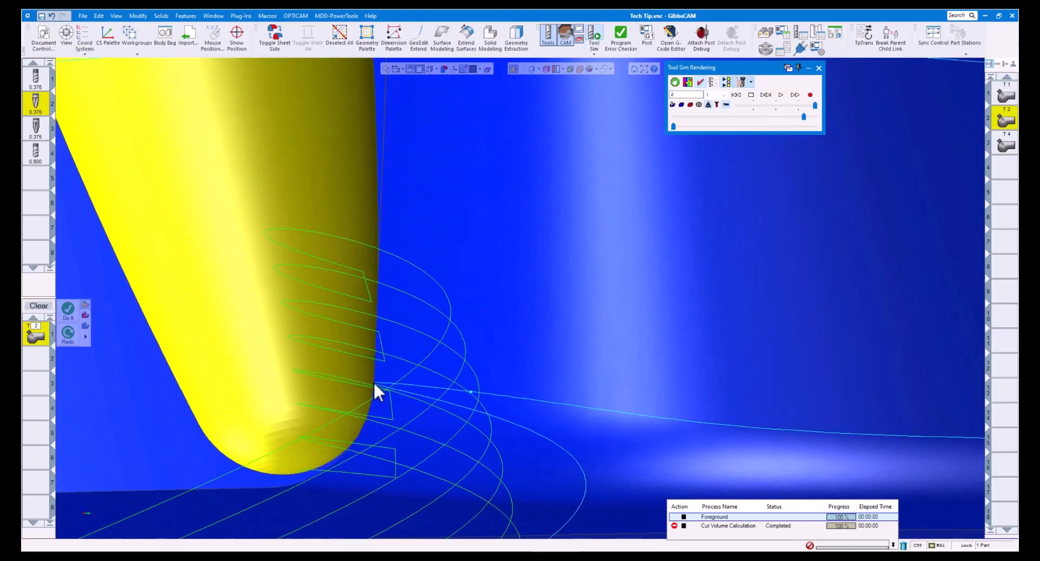
scroll(373, 383, "down", 1)
scroll(373, 382, "down", 2)
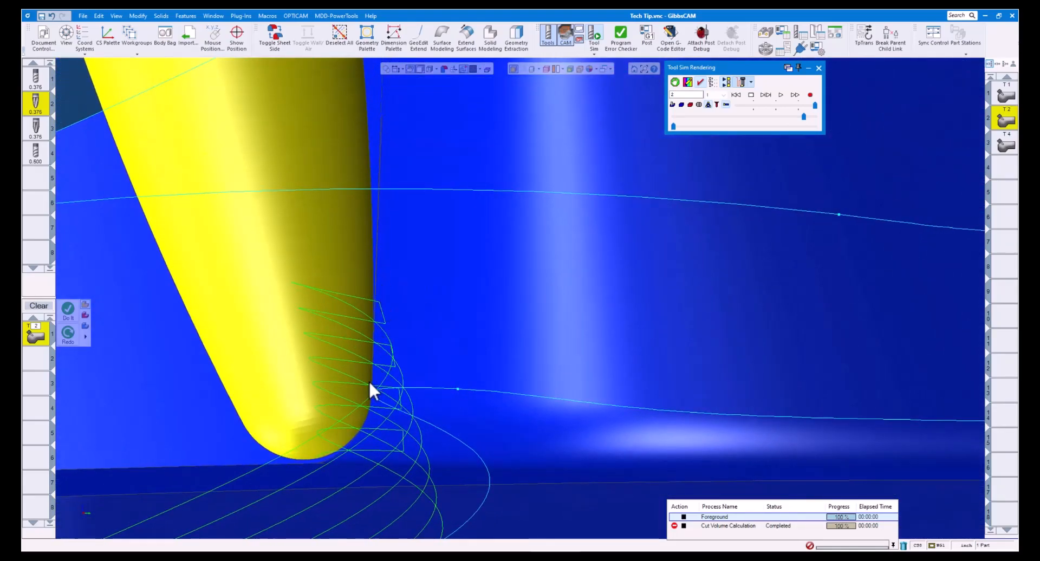
scroll(369, 392, "down", 5)
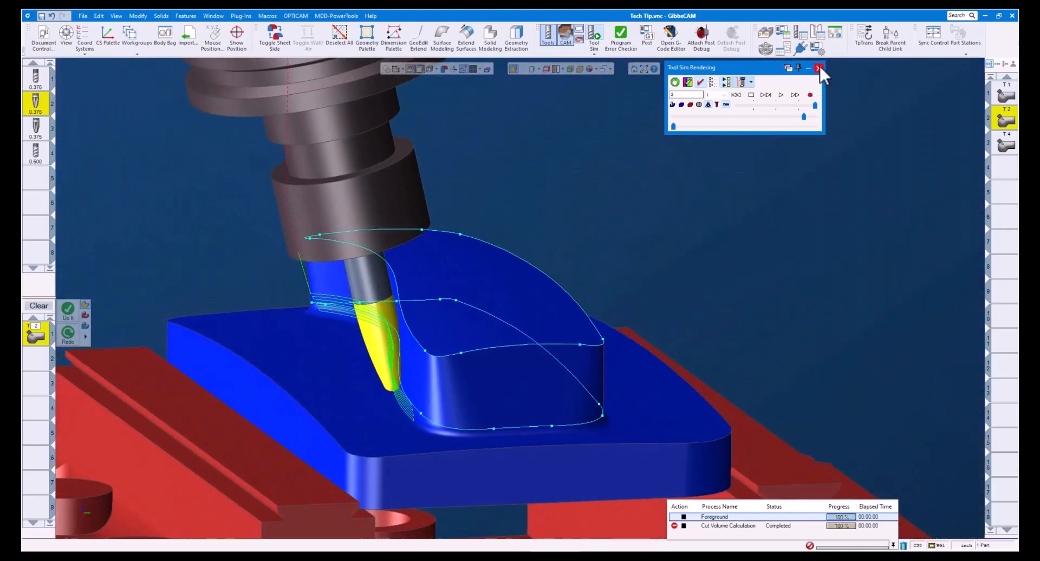
- Close the tool simulation, open the third operation with its convex tip tool, and inspect the tool's shank diameter and tip radius
left_click(819, 68)
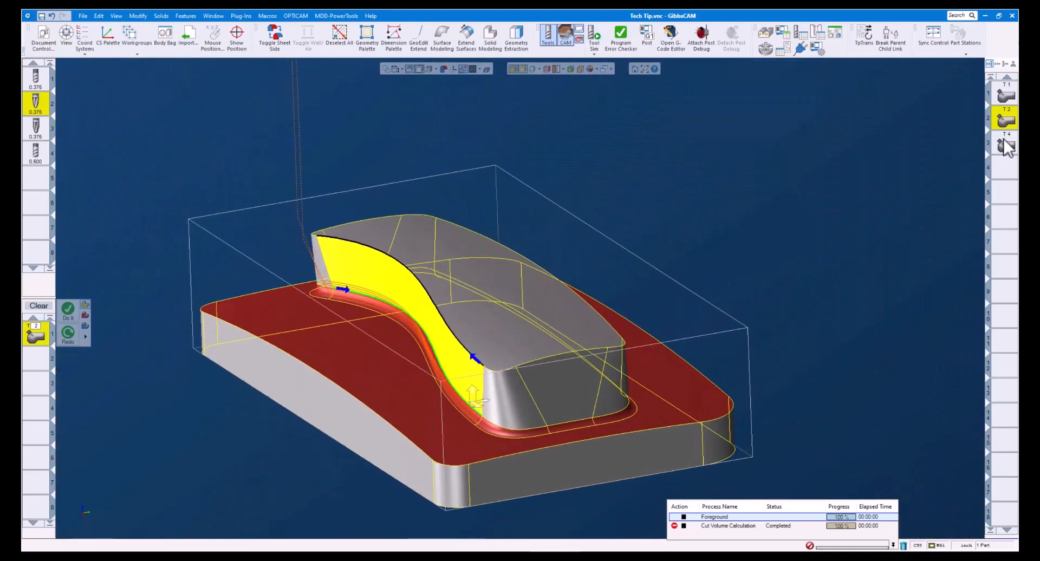
double_click(1003, 138)
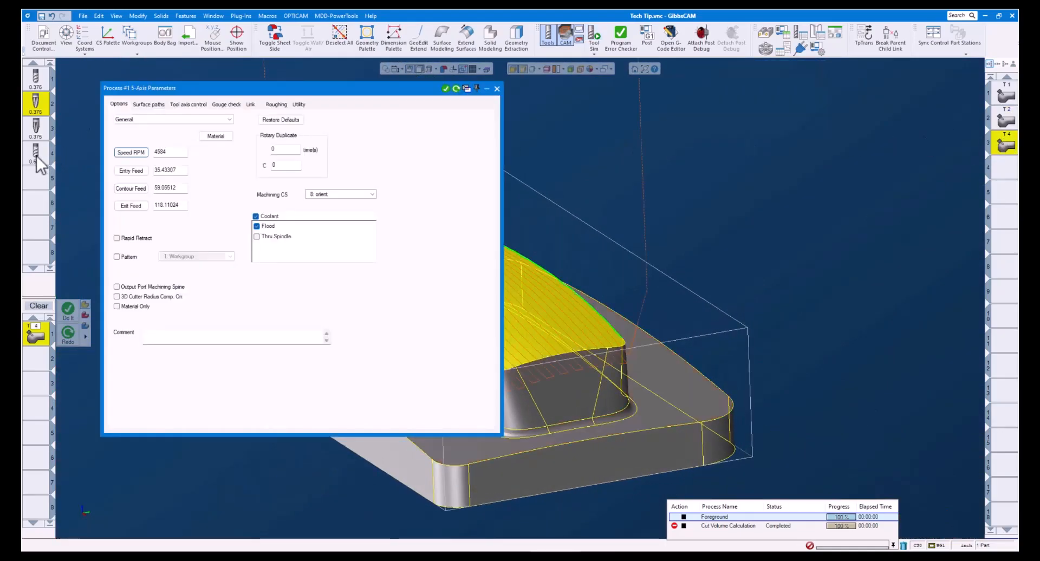
double_click(36, 155)
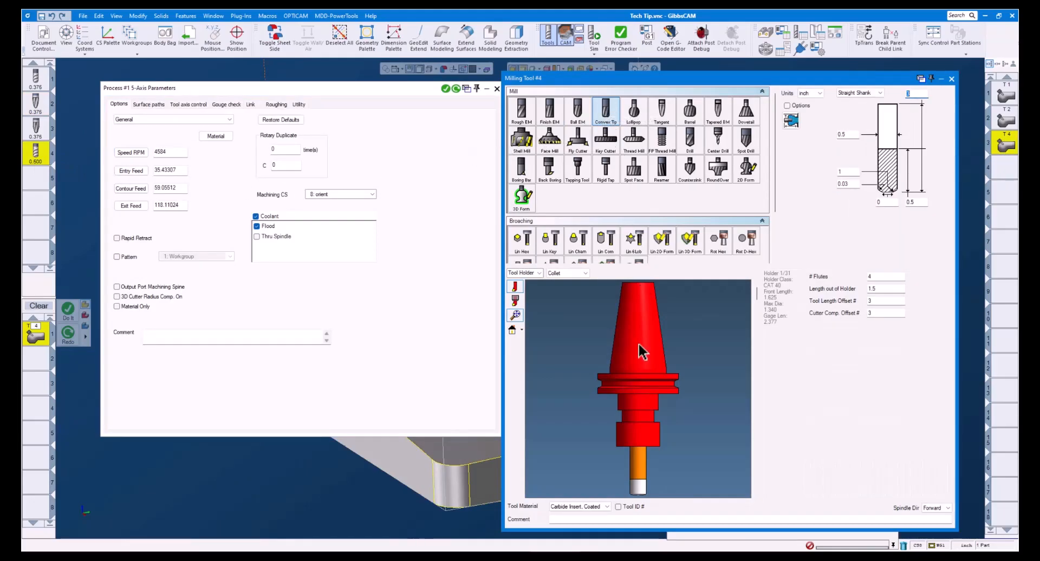
left_click(852, 134)
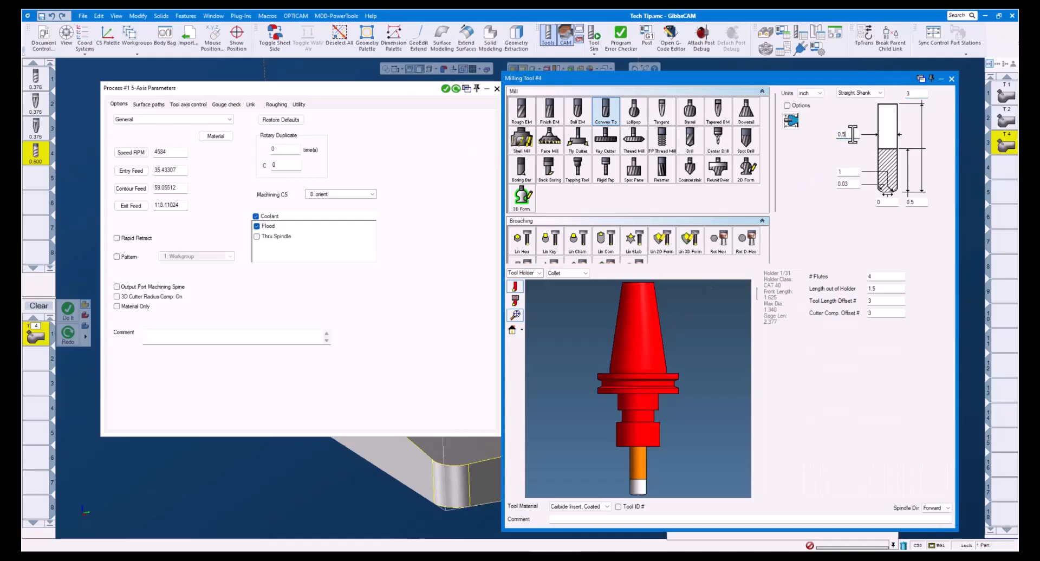
left_click(850, 173)
- Check the third operation's tool axis control, keeping Convex tip as the considered profile section and 0.5 as the line parameter
left_click(183, 105)
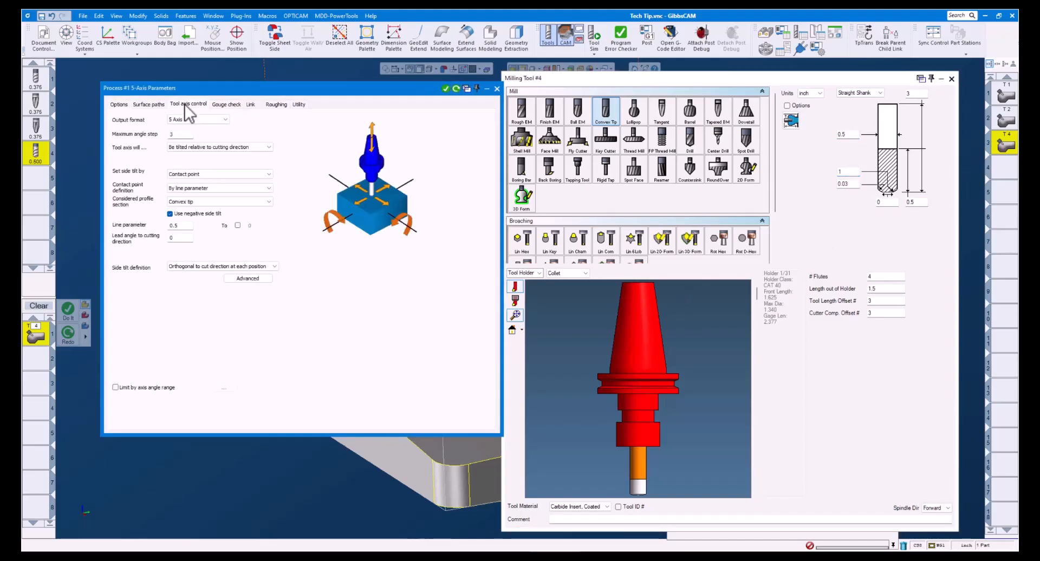
left_click(183, 202)
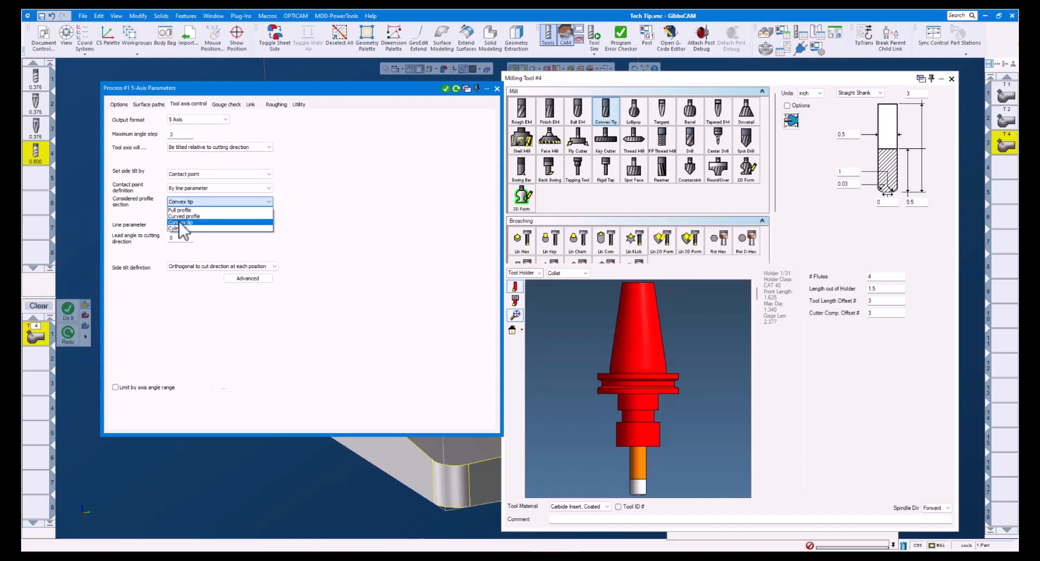
left_click(183, 222)
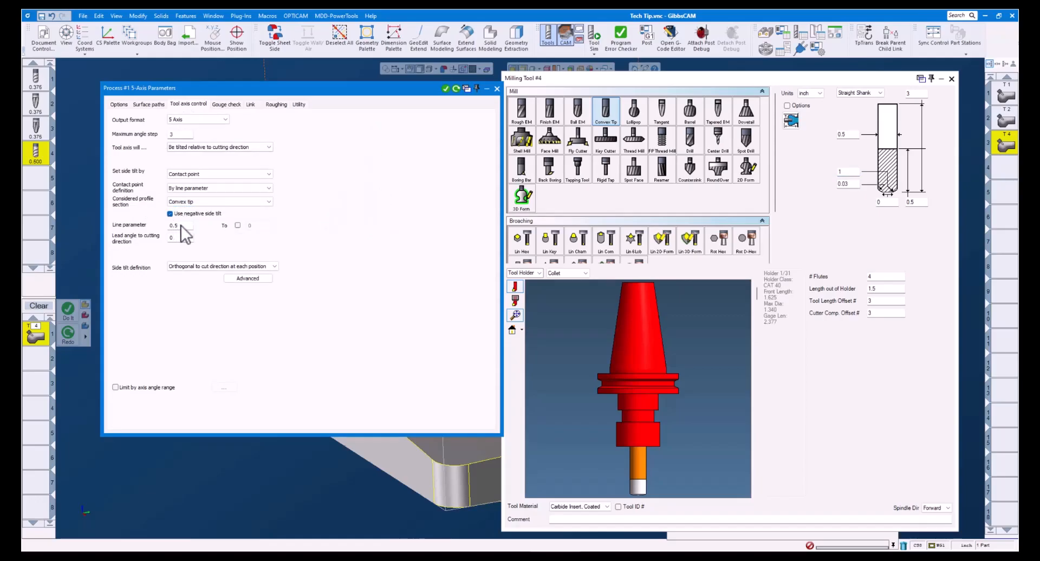
left_click(181, 226)
type("0.5")
- Examine the milling tool's convex tip up close, and close the process and tool dialogs
left_click_drag(618, 471, 657, 501)
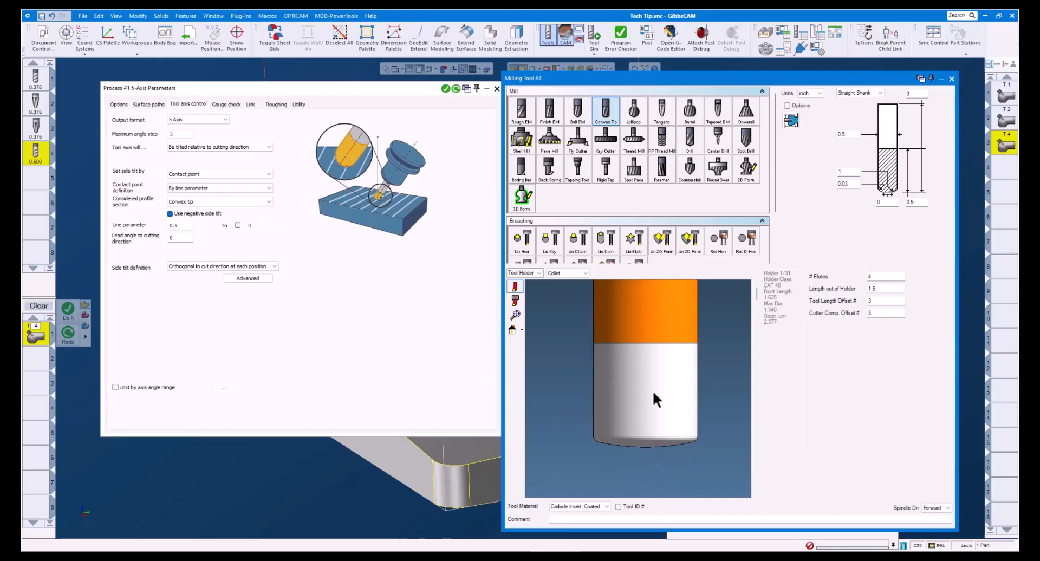
left_click(497, 89)
left_click(952, 79)
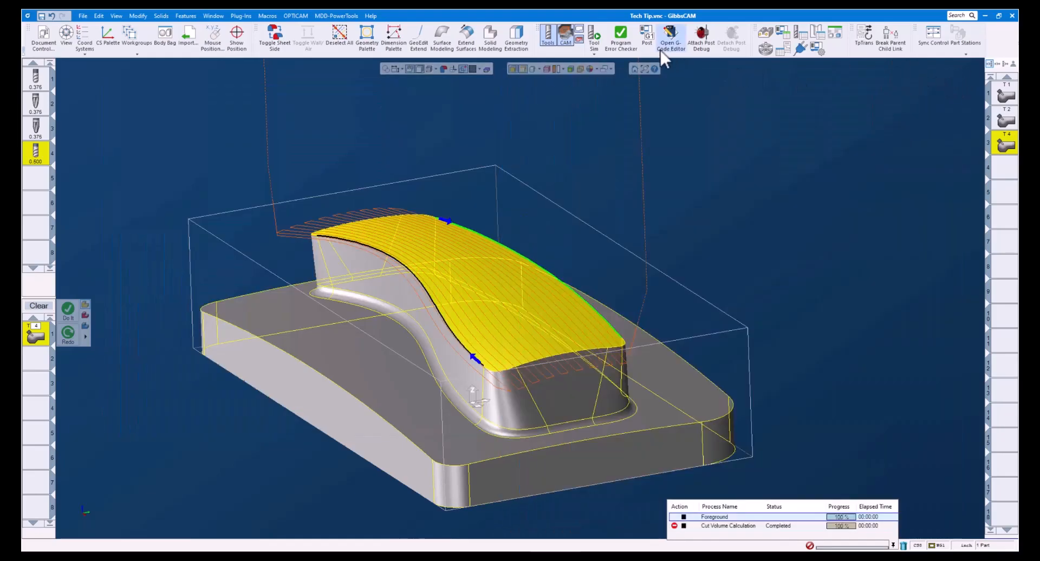
- Simulate the third operation, advance to the early passes and beyond, and examine where the convex tip contacts the top surface
left_click(596, 36)
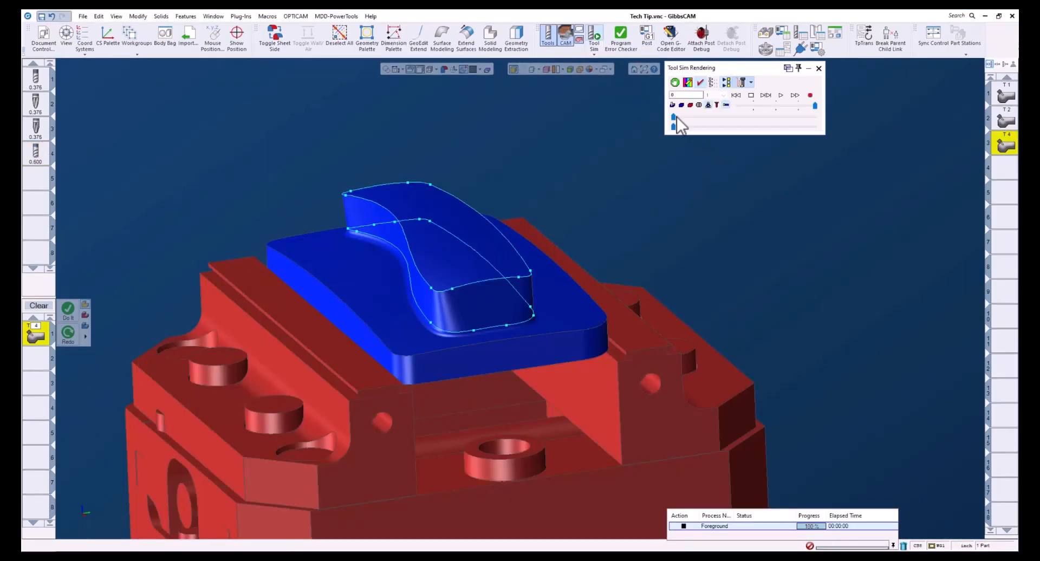
left_click(677, 116)
left_click_drag(678, 115, 684, 116)
left_click_drag(391, 276, 376, 265)
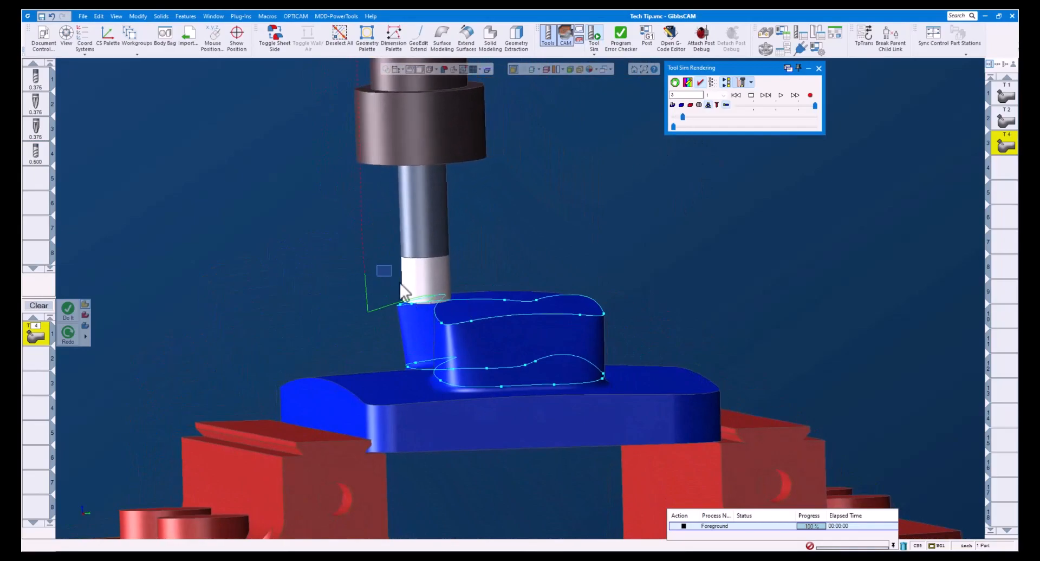
scroll(506, 356, "up", 10)
middle_click_drag(561, 281, 550, 249)
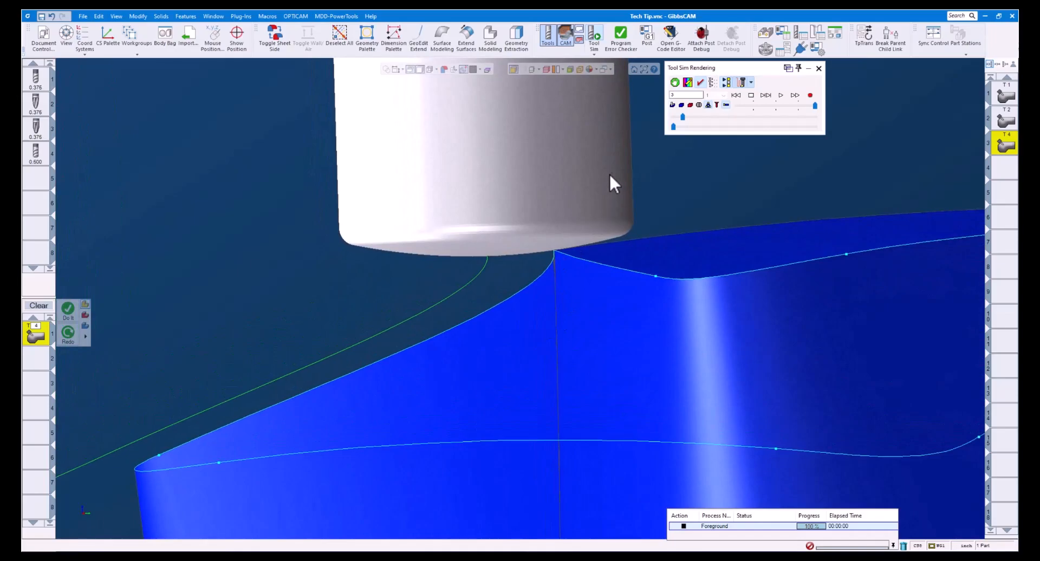
scroll(657, 154, "down", 10)
left_click_drag(682, 118, 730, 118)
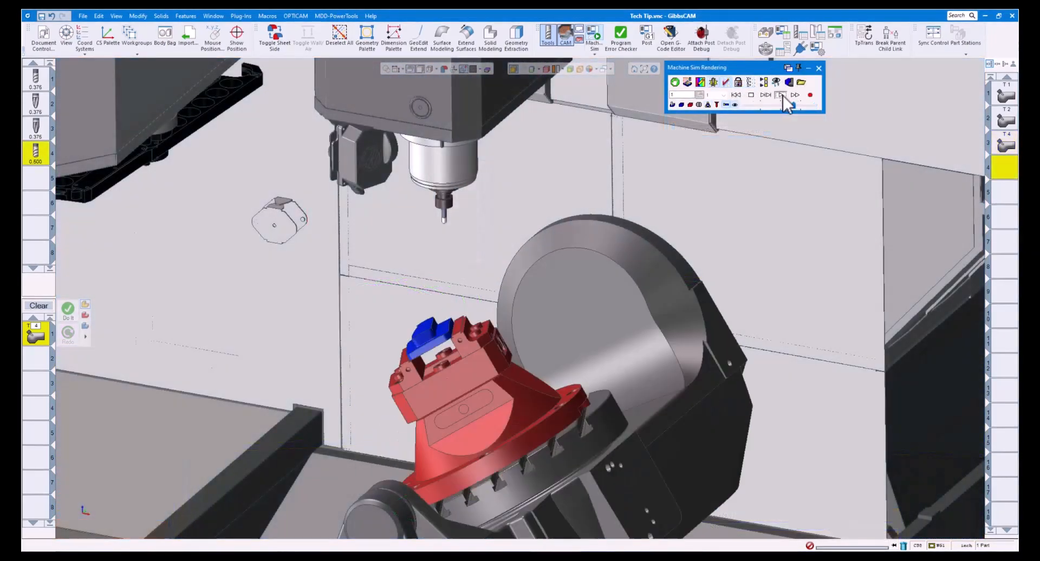
- Play the machine simulation to view the toolpath motion on the full 5-axis machine
left_click(780, 95)
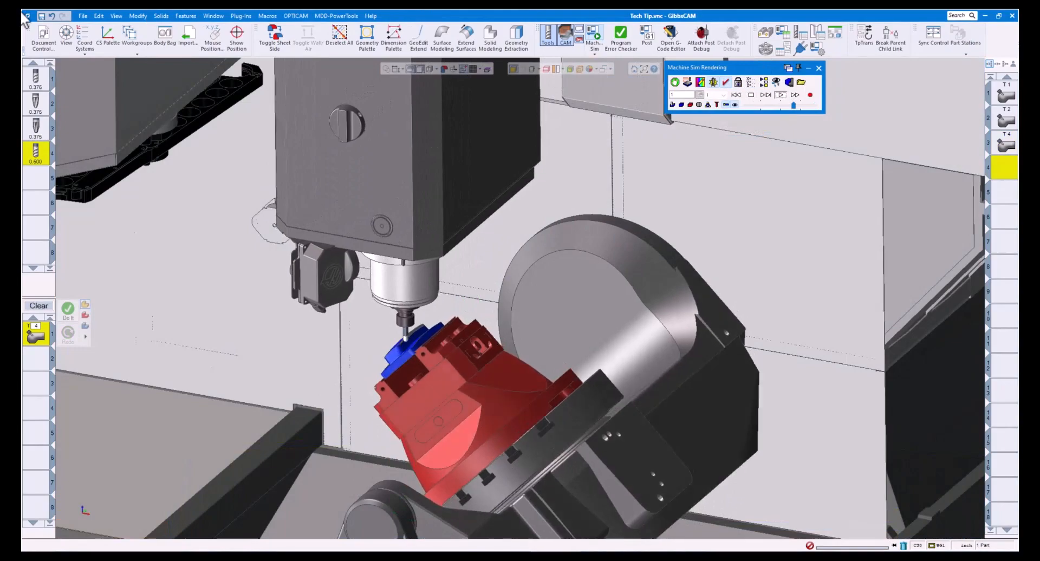